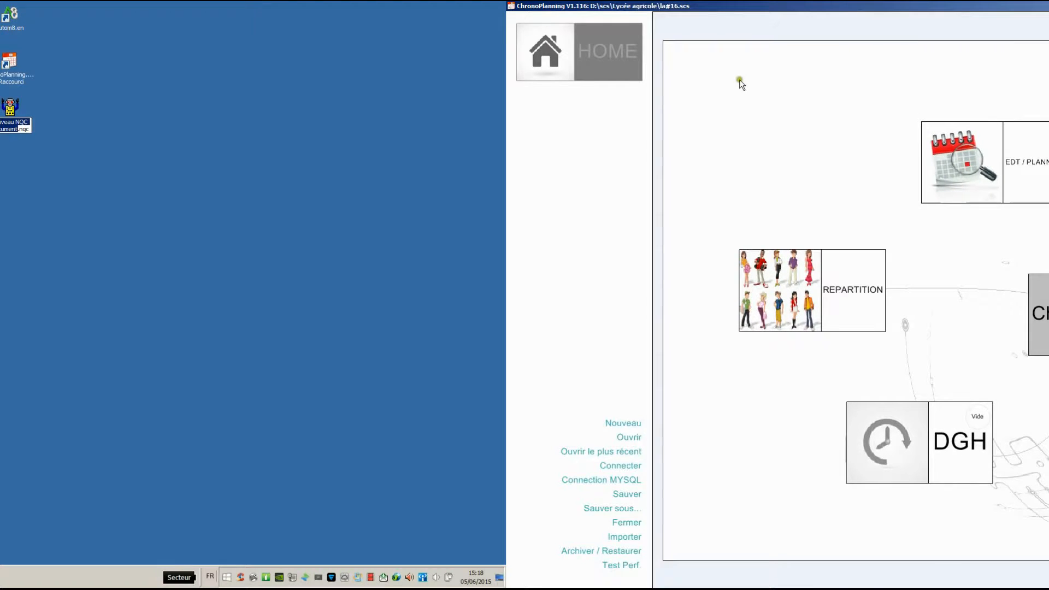
- Open the course properties list for modification, enlarging the window and the Divisions column to show full division names
left_click(961, 162)
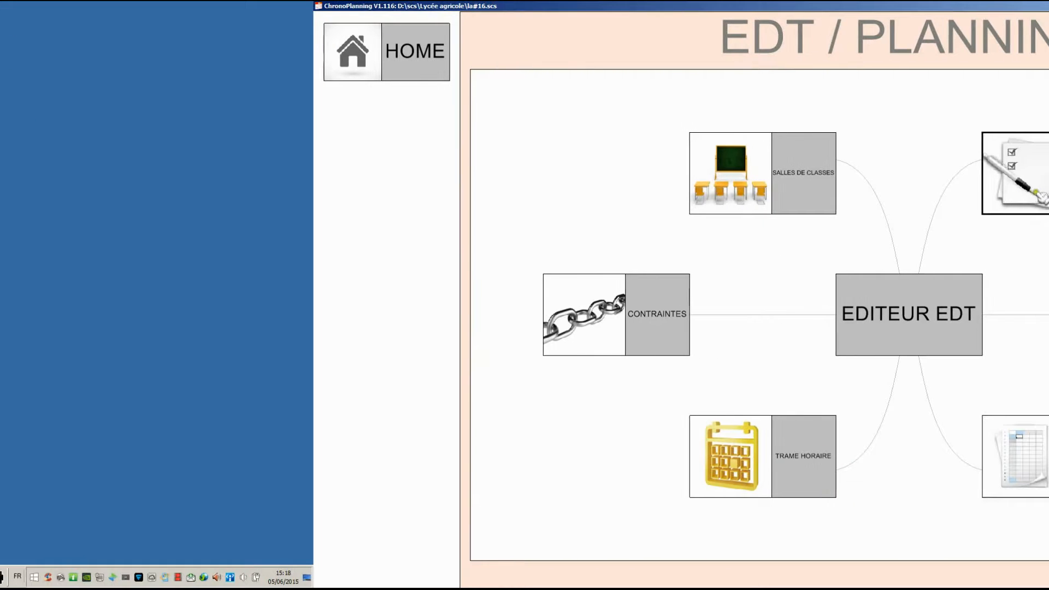
left_click(1036, 191)
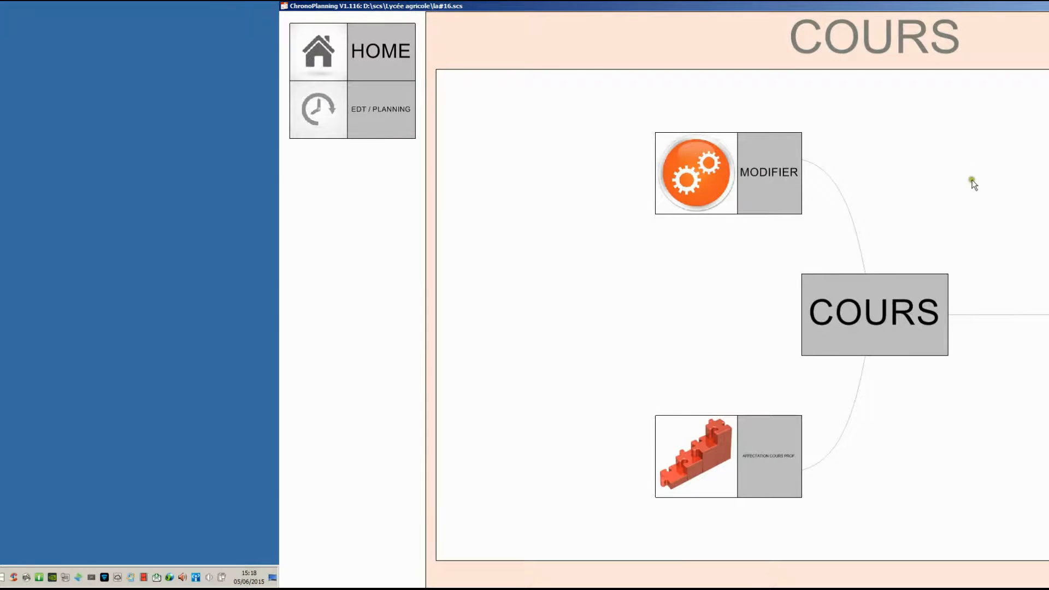
left_click(765, 180)
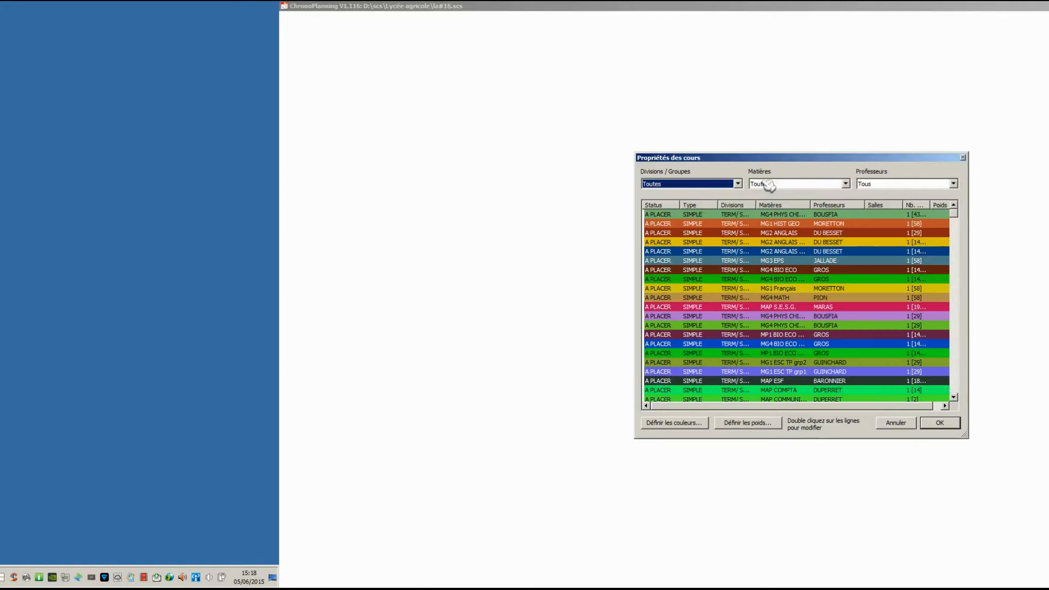
left_click_drag(708, 158, 549, 92)
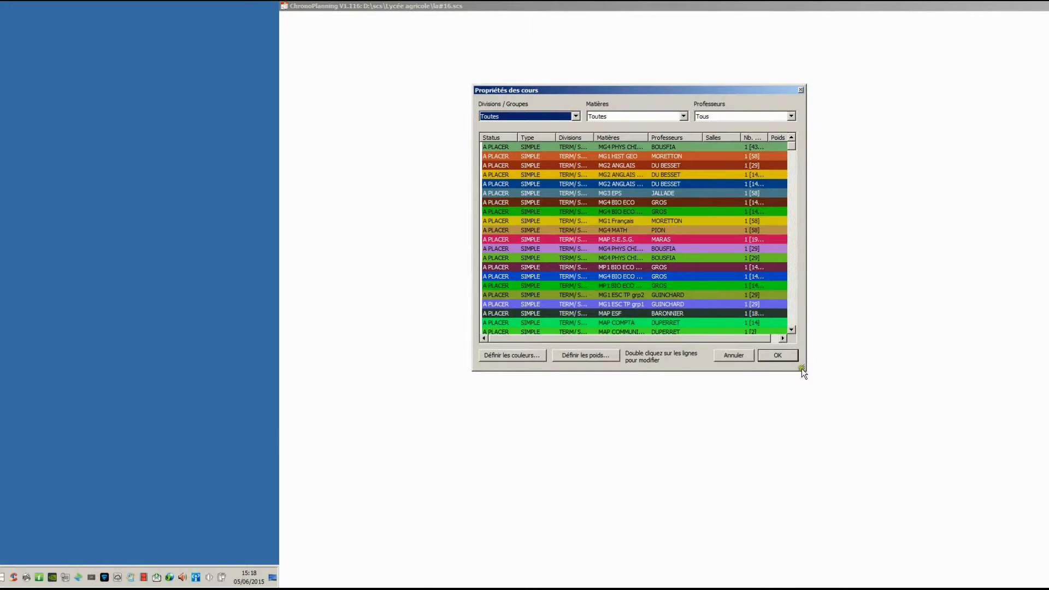
left_click_drag(804, 368, 1048, 502)
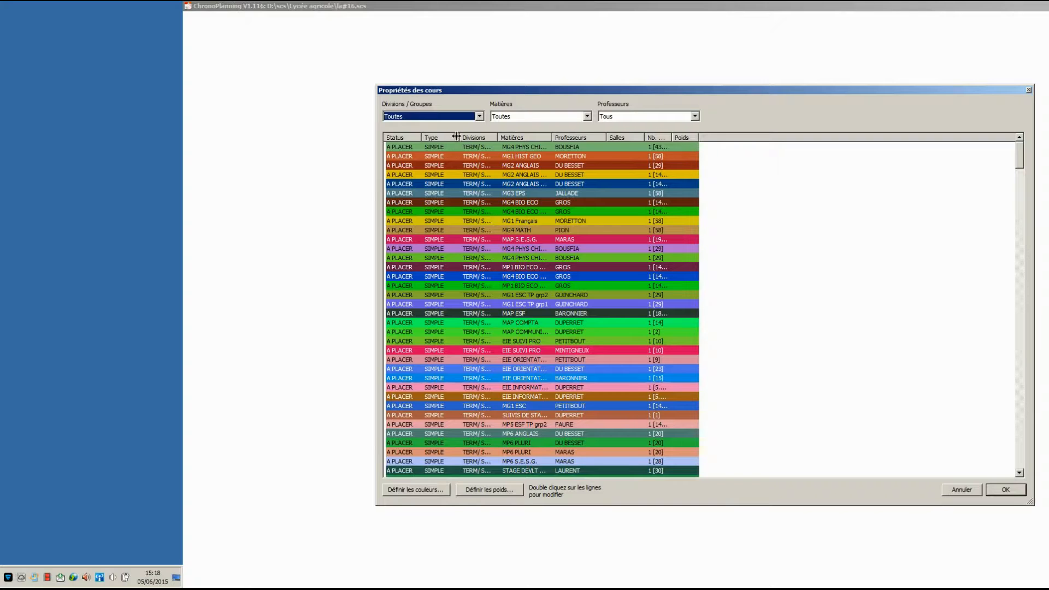
left_click_drag(464, 135, 590, 136)
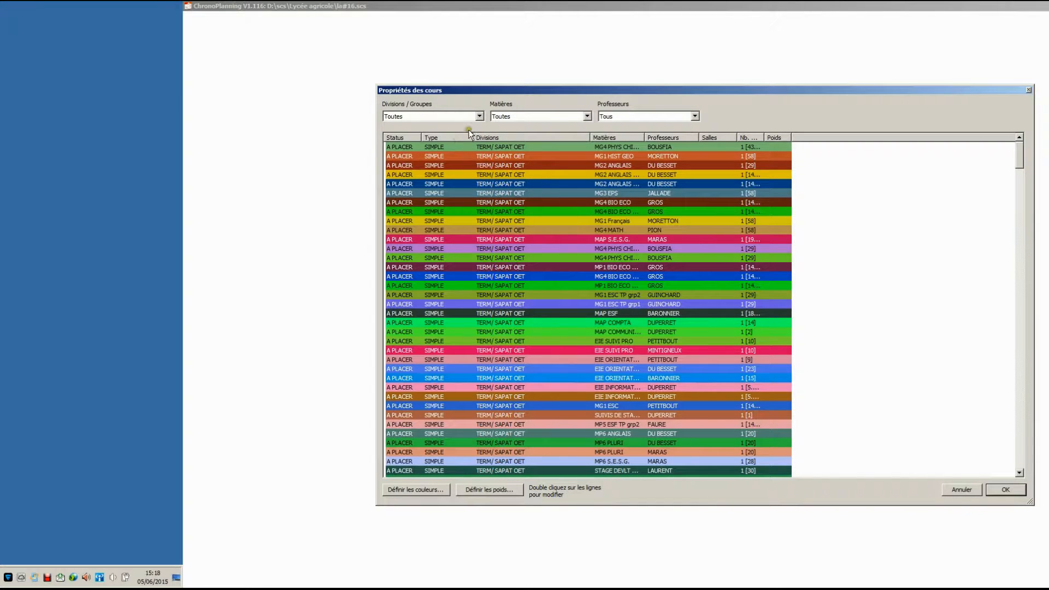
- Filter the courses by division 3° EA/, widen the Nb. Heures column to read the hours, and close the list
left_click(478, 116)
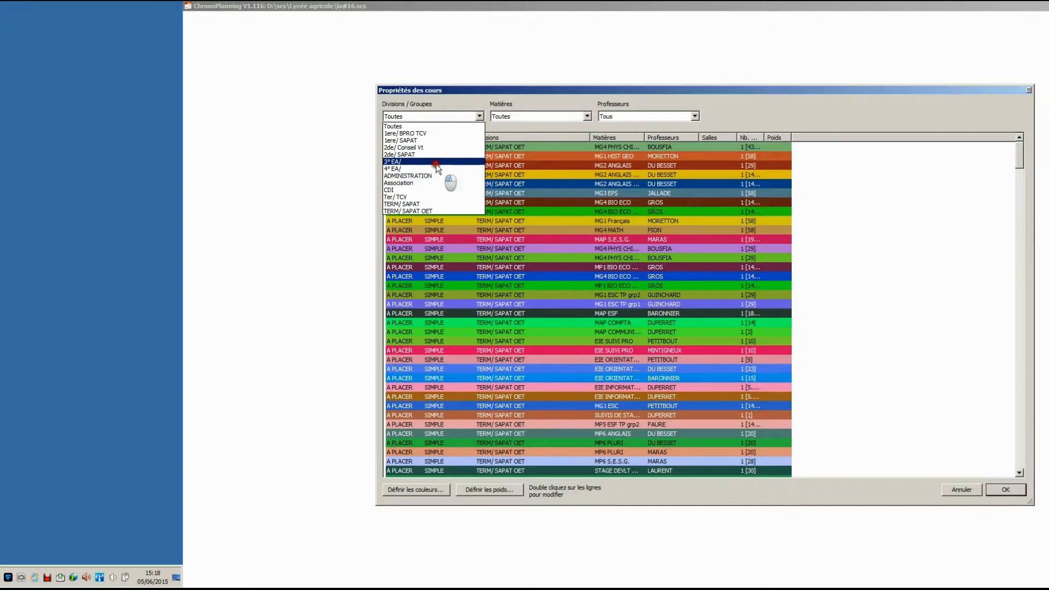
left_click(434, 164)
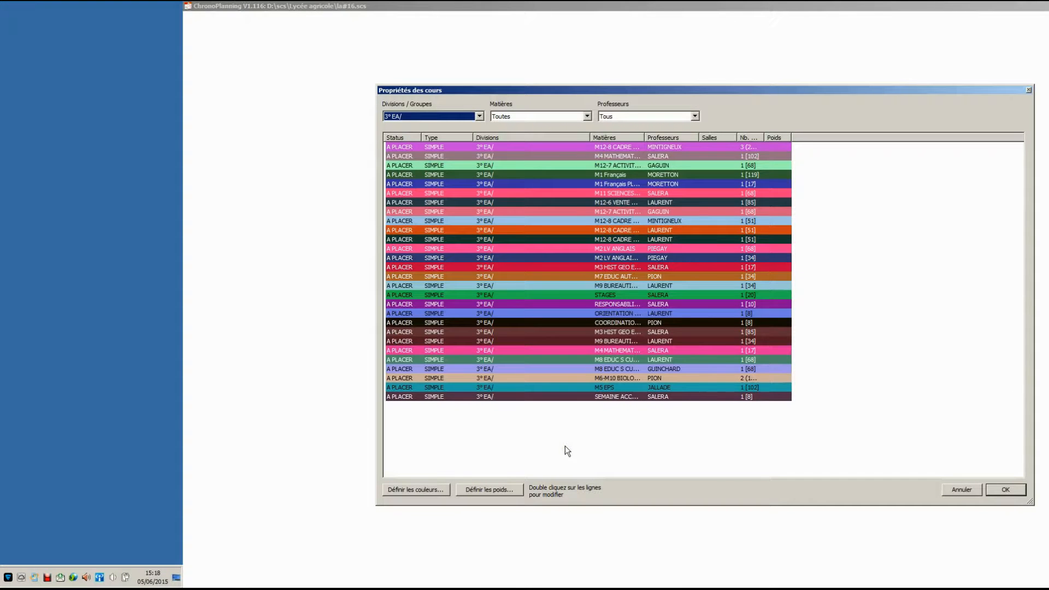
left_click_drag(763, 138, 818, 137)
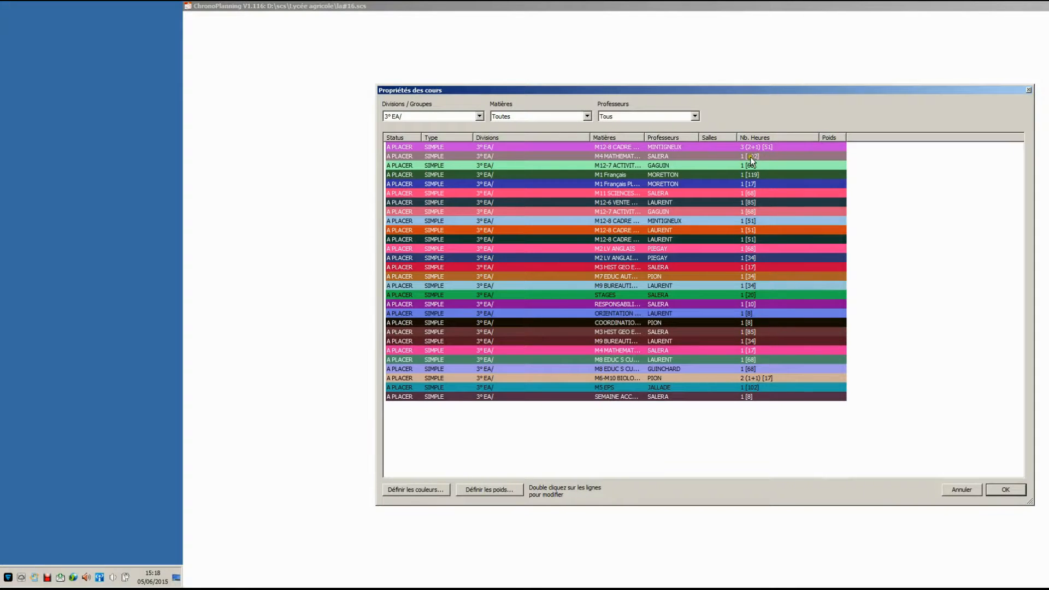
left_click(1003, 491)
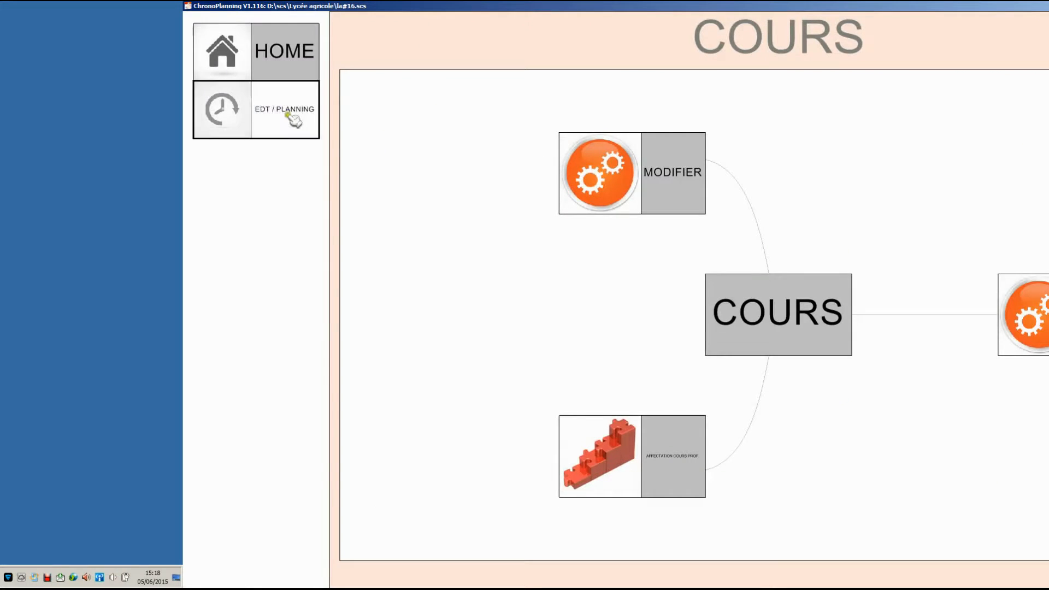
- Open the divisions table in the Répartition section to check the period assigned to each division
left_click(285, 113)
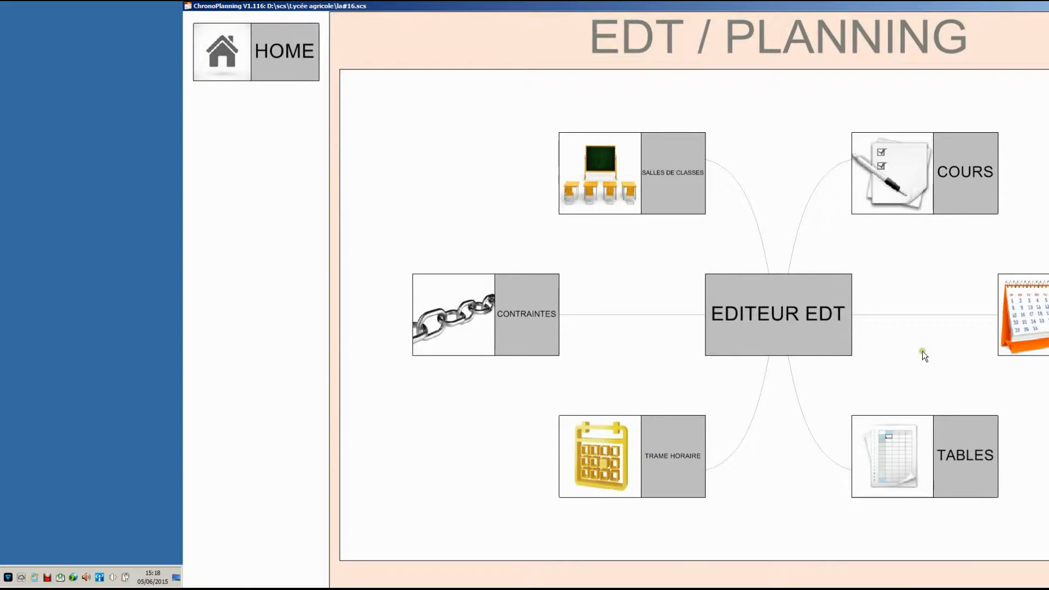
left_click(275, 65)
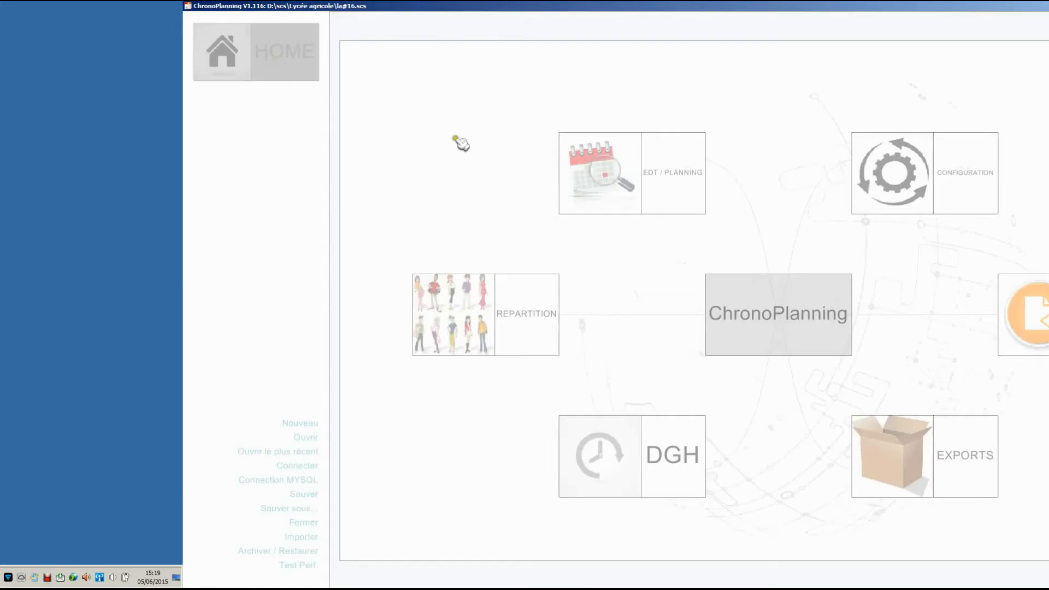
left_click(499, 327)
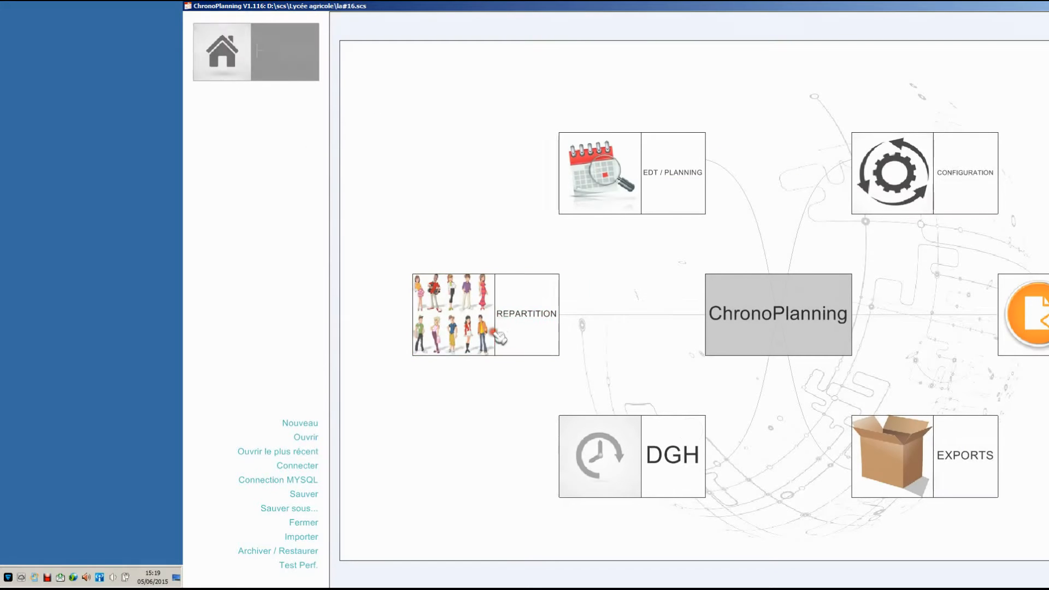
left_click(828, 470)
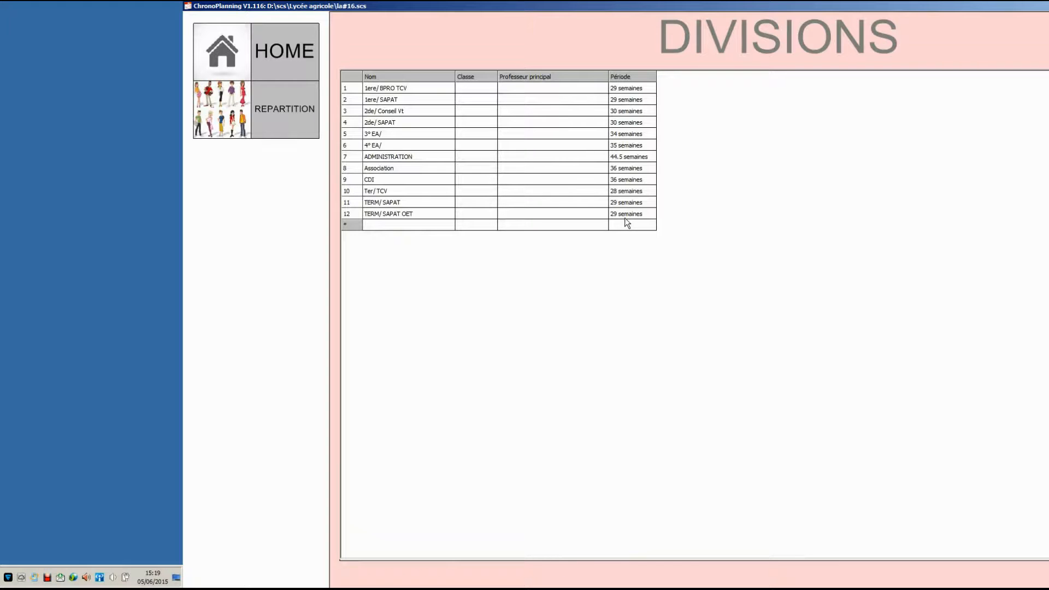
- Open the period editor in the planning section and view the calendars of the 29 semaines and 28 semaines periods
left_click(271, 54)
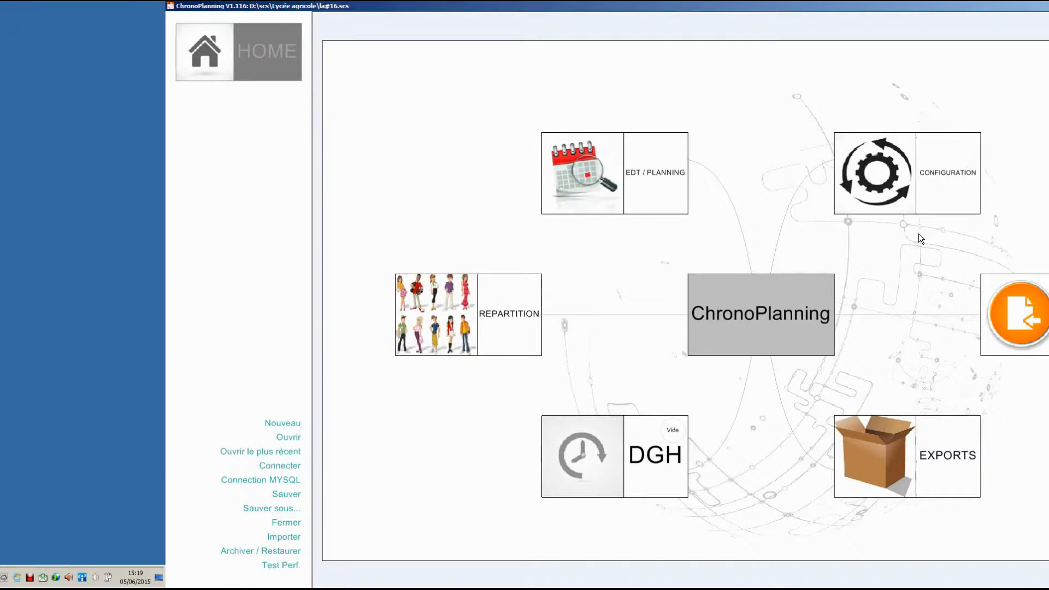
left_click(645, 181)
left_click(1016, 314)
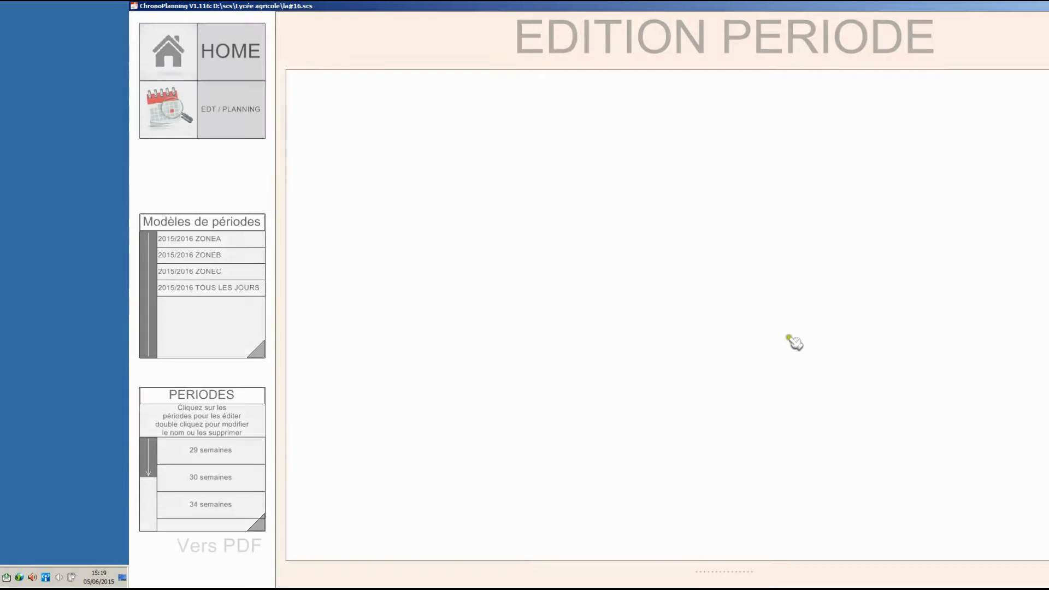
left_click(205, 456)
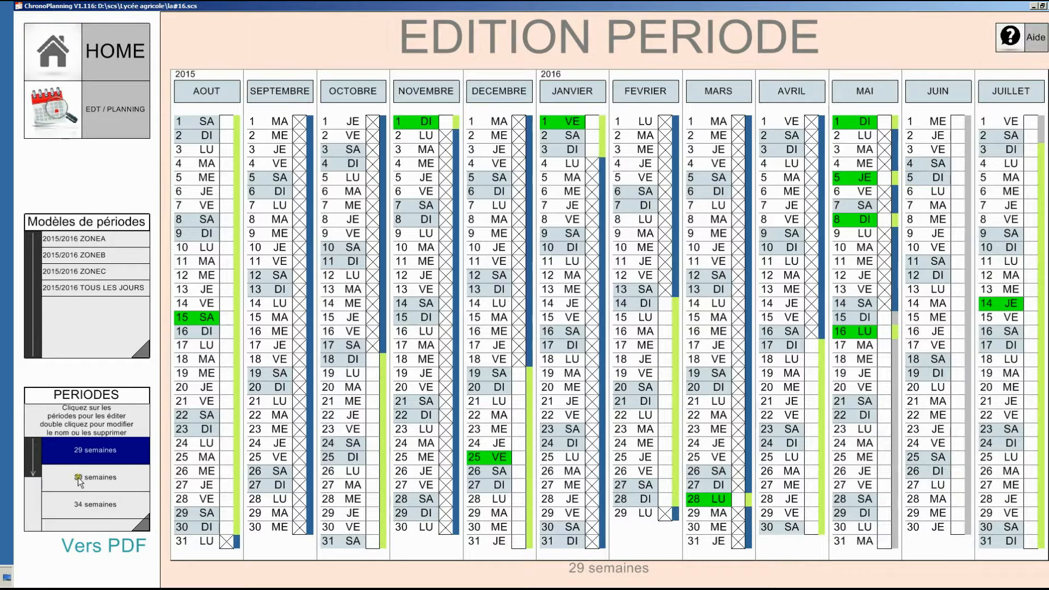
left_click_drag(33, 472, 27, 527)
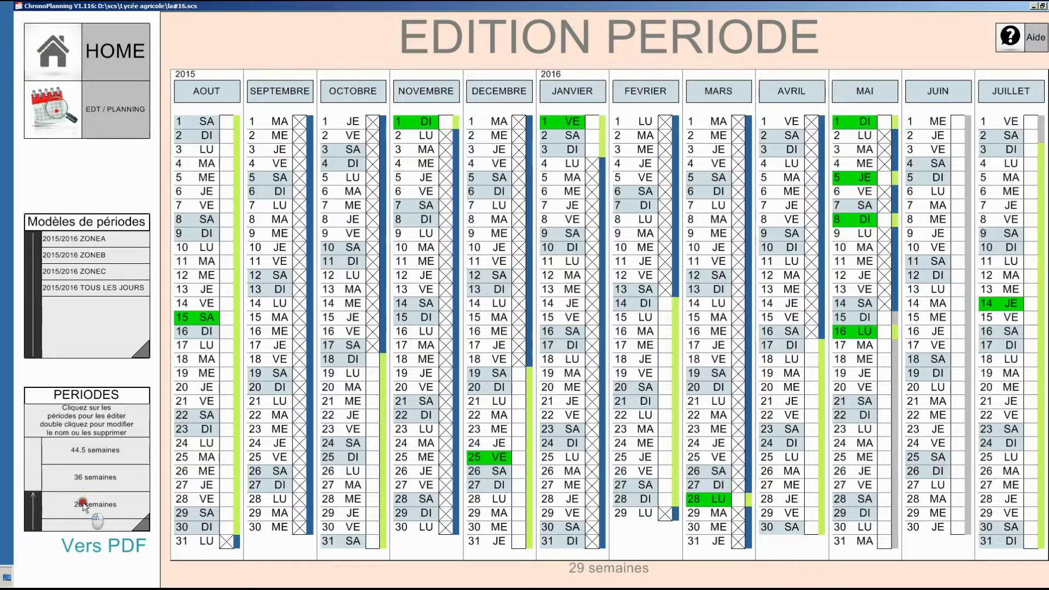
left_click(83, 503)
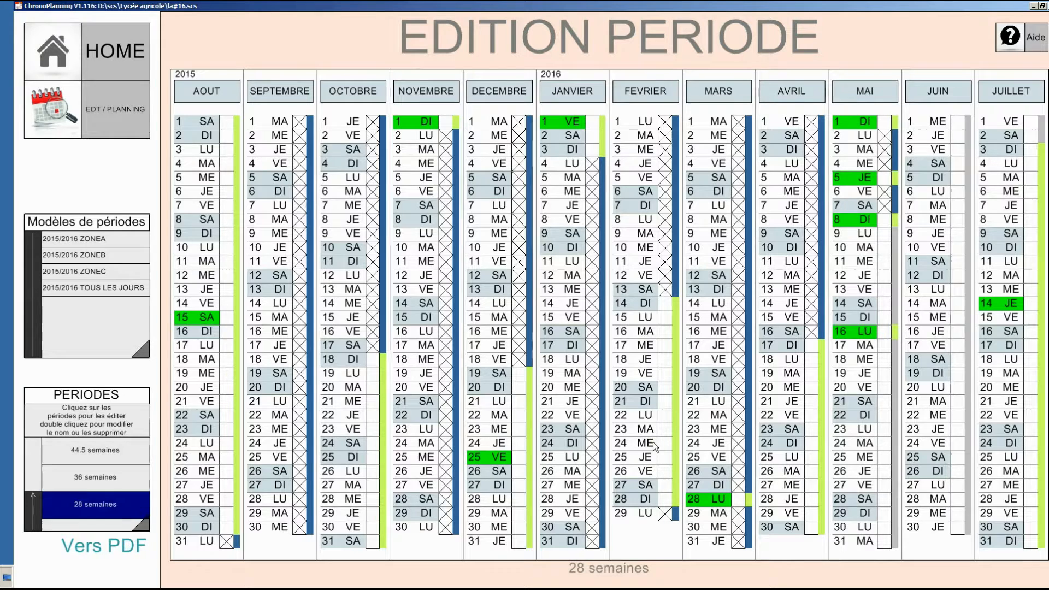
- Reopen the course properties list with the Nb. Heures column fully readable and filter it to division 3° EA/
left_click(113, 102)
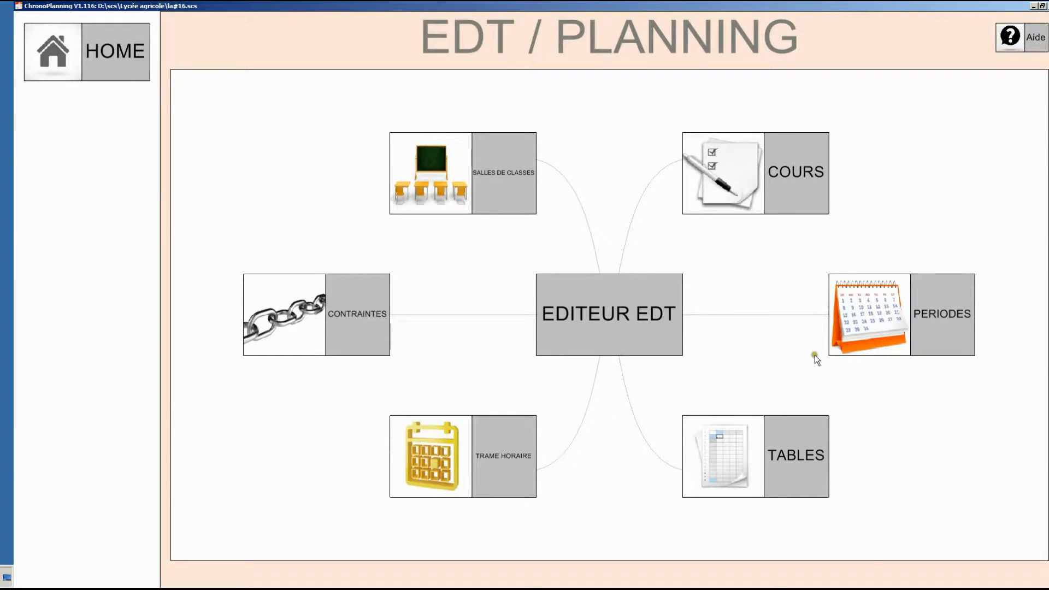
left_click(771, 204)
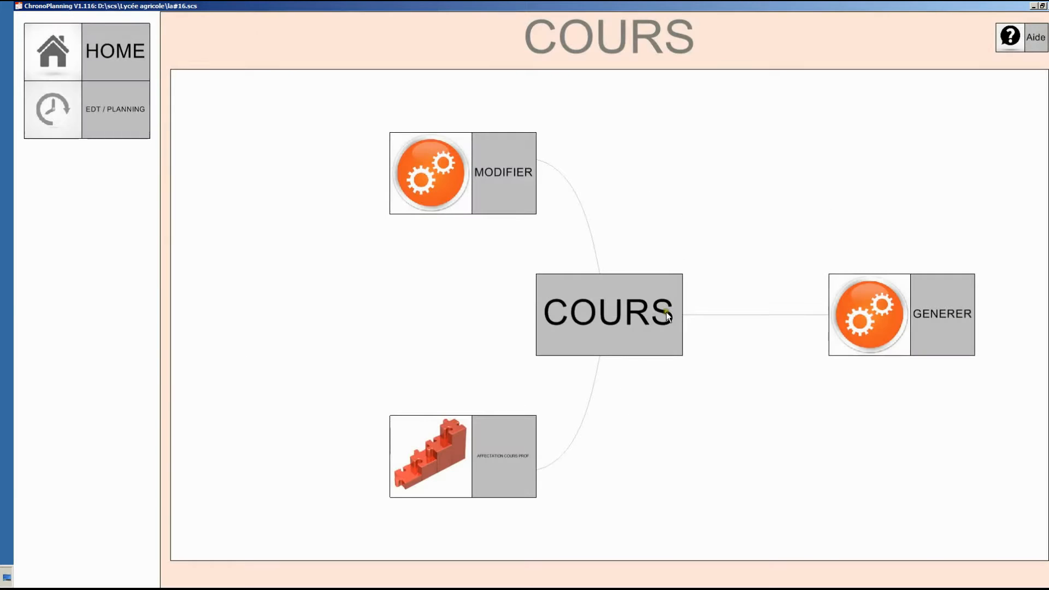
left_click(459, 159)
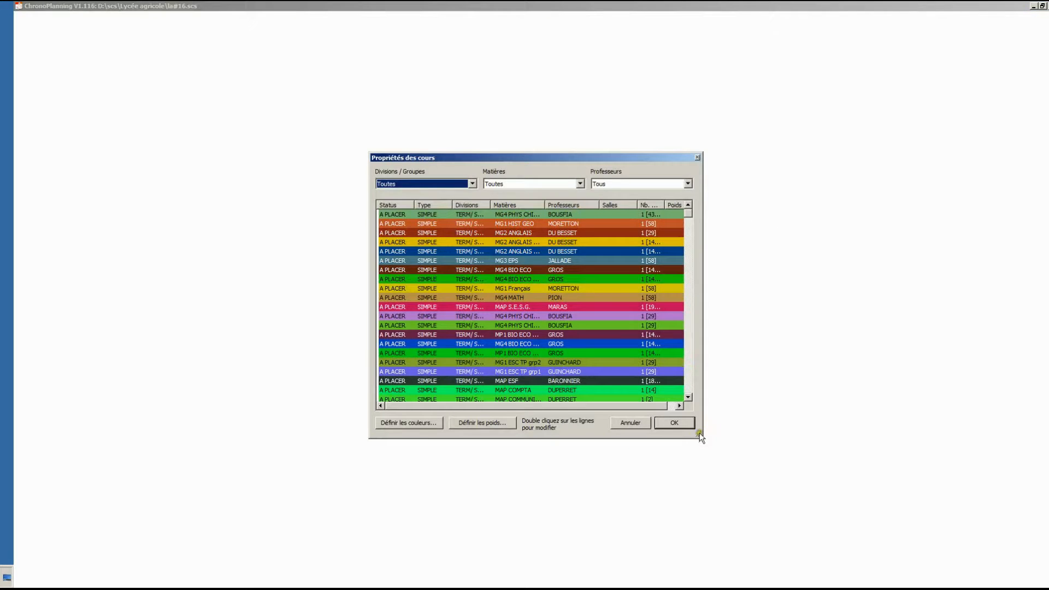
left_click_drag(699, 435, 859, 511)
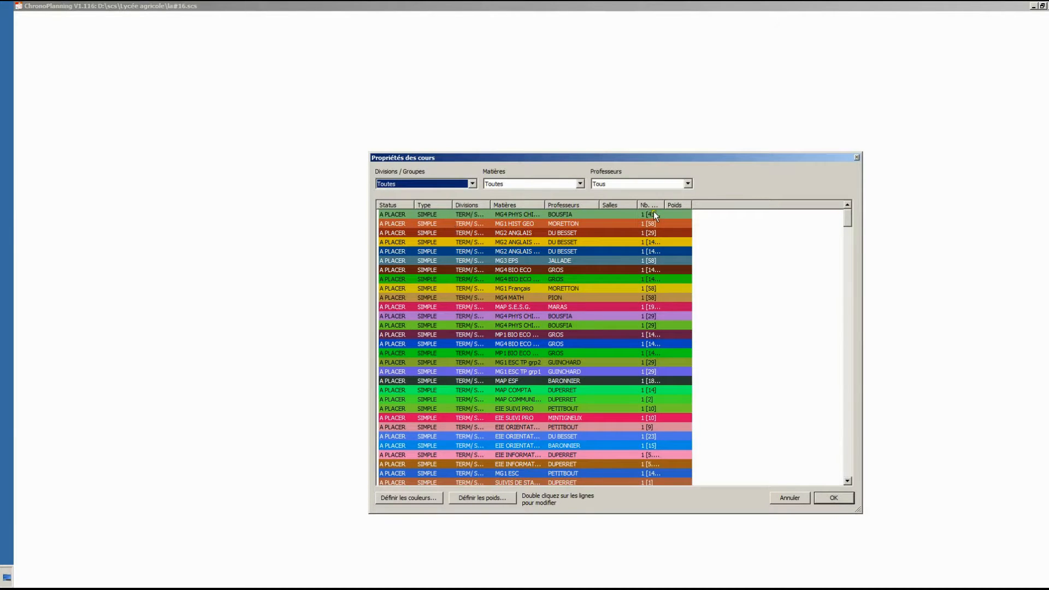
left_click_drag(664, 205, 686, 205)
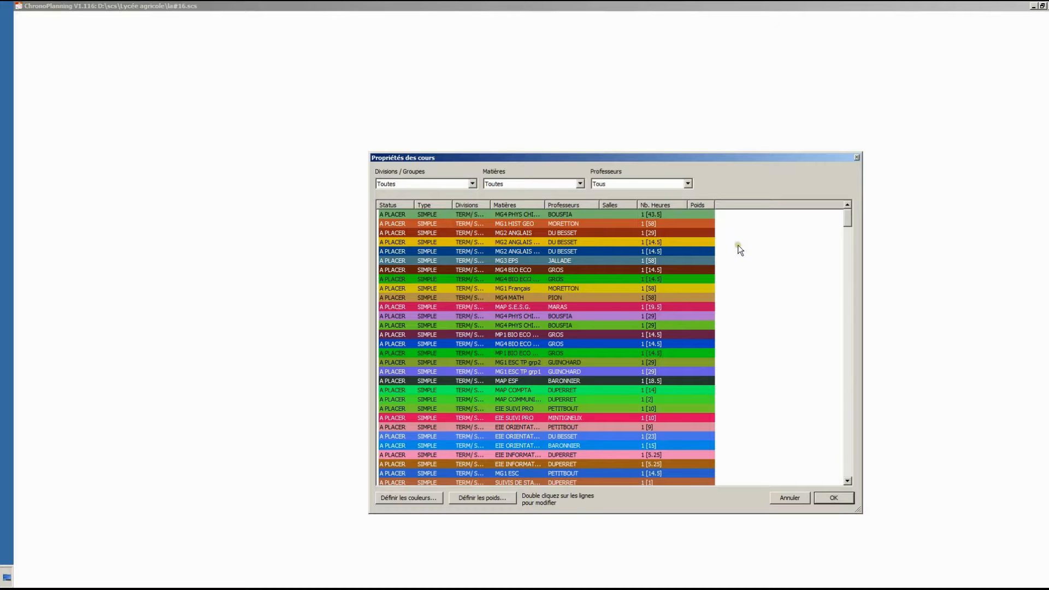
left_click(428, 184)
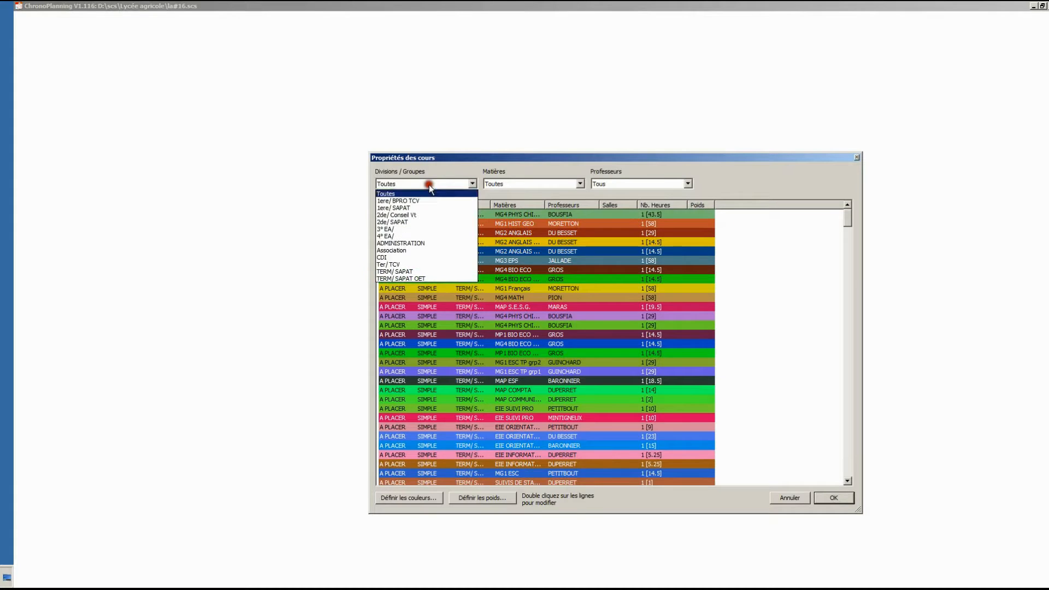
left_click(425, 228)
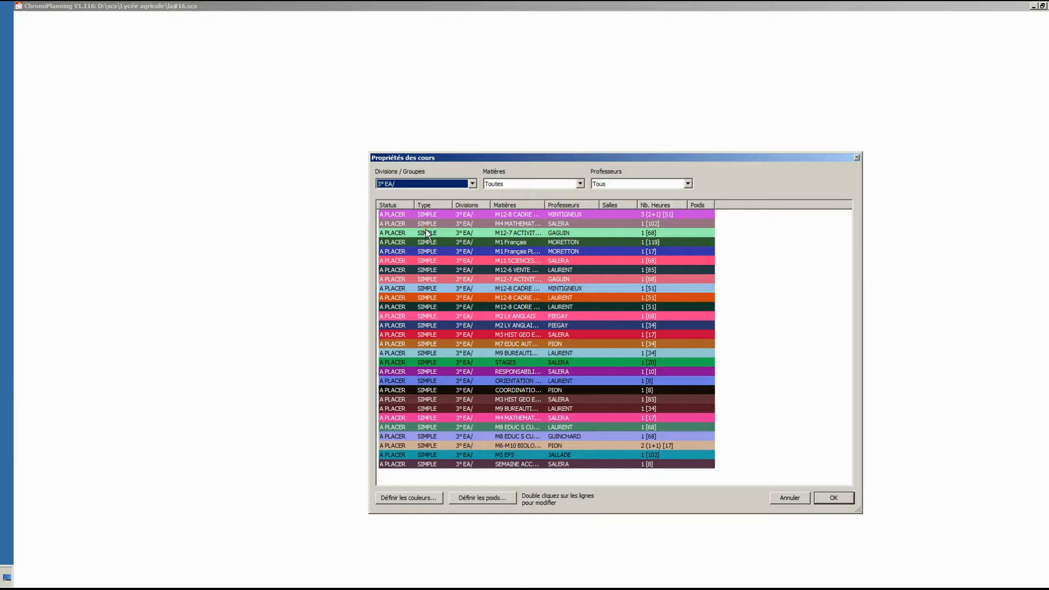
- Modify the hours of the 102-hour M4 MATHEMATIQUES course, setting its number of weekly hours to 6
double_click(390, 228)
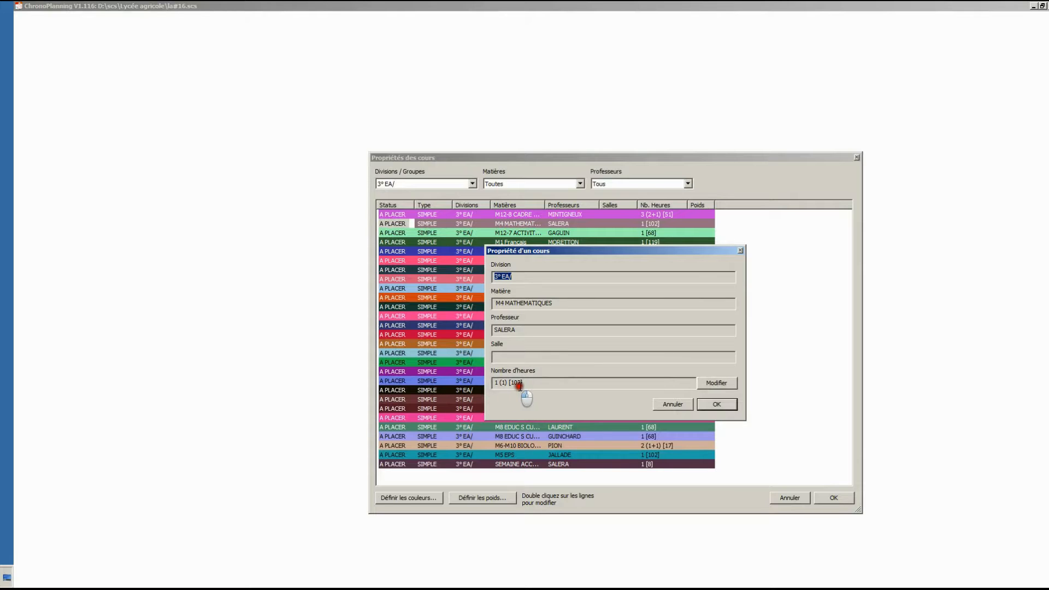
left_click(709, 384)
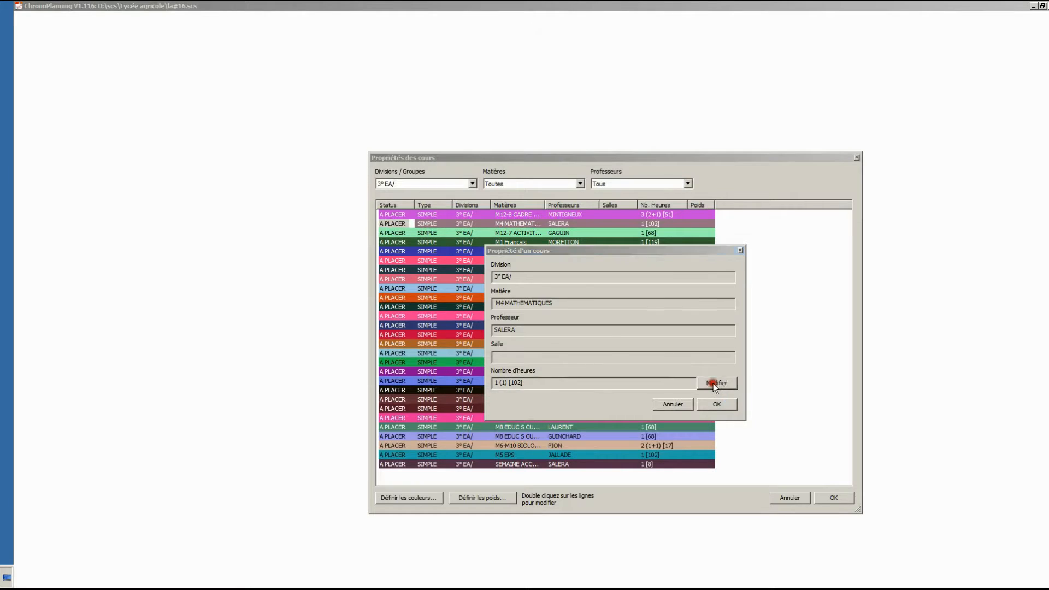
left_click_drag(686, 202, 412, 173)
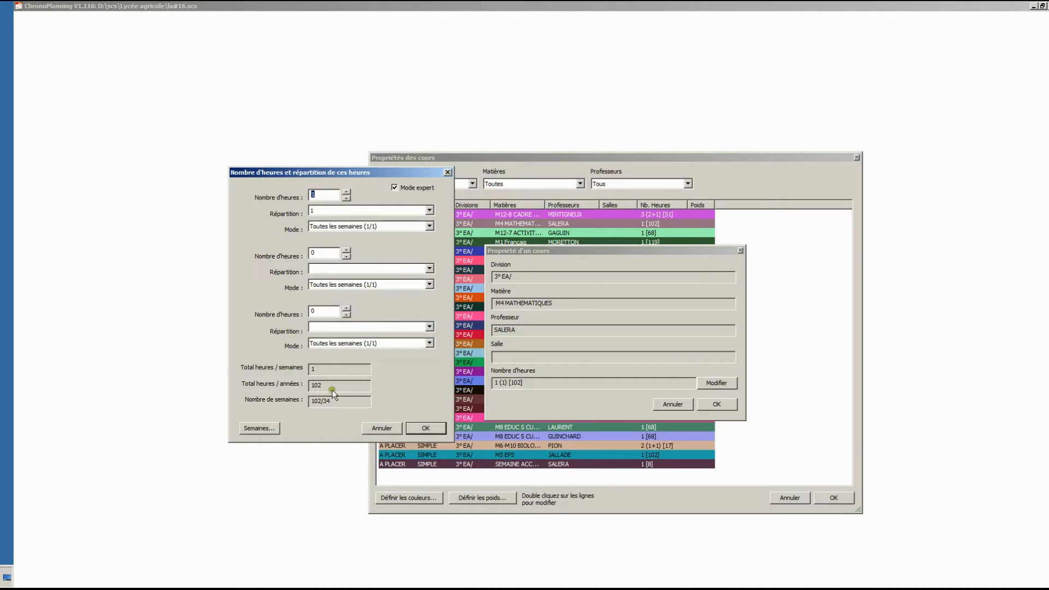
left_click(346, 192)
left_click(347, 192)
left_click(347, 192)
left_click(347, 192)
left_click(346, 192)
left_click(347, 193)
left_click(346, 192)
- Open the week selection for the M4 MATHEMATIQUES course and mark weeks 0 to 6 as taught (Oui)
left_click(264, 428)
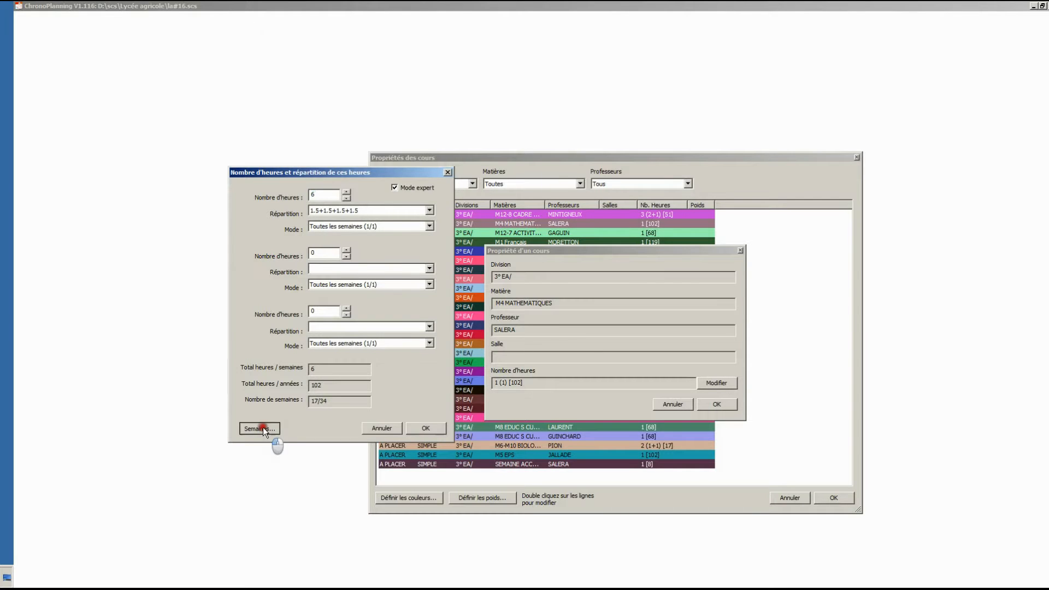
left_click_drag(344, 197, 613, 238)
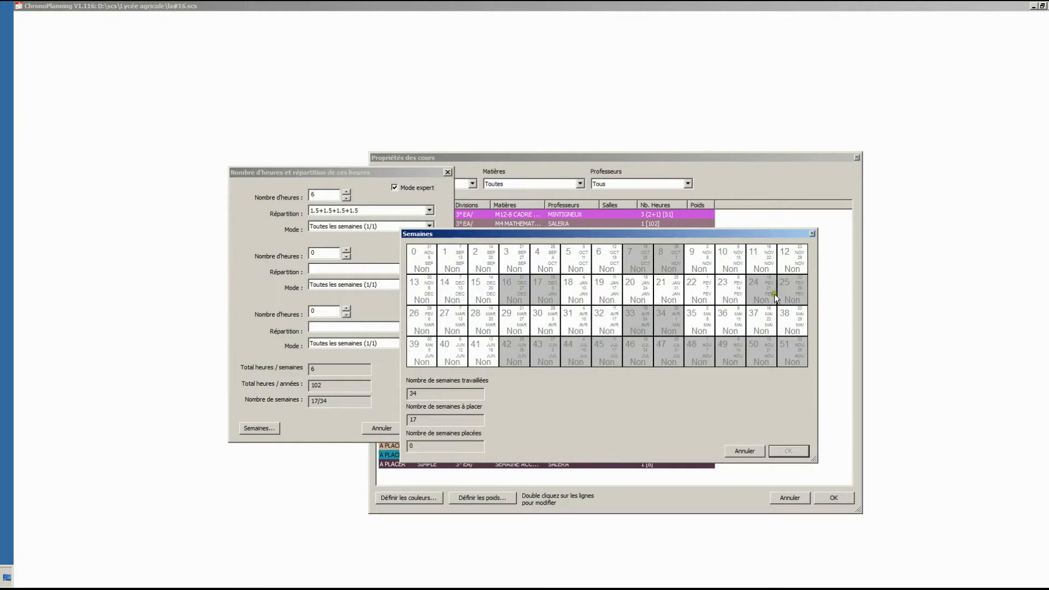
left_click(417, 260)
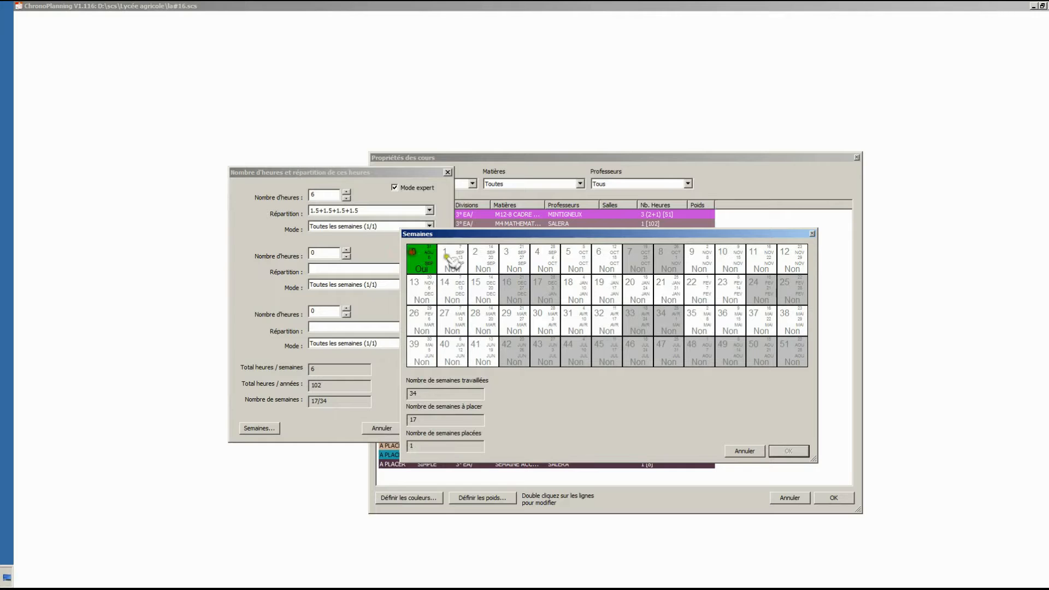
left_click(451, 256)
left_click(481, 258)
left_click(513, 259)
left_click(544, 258)
left_click(575, 259)
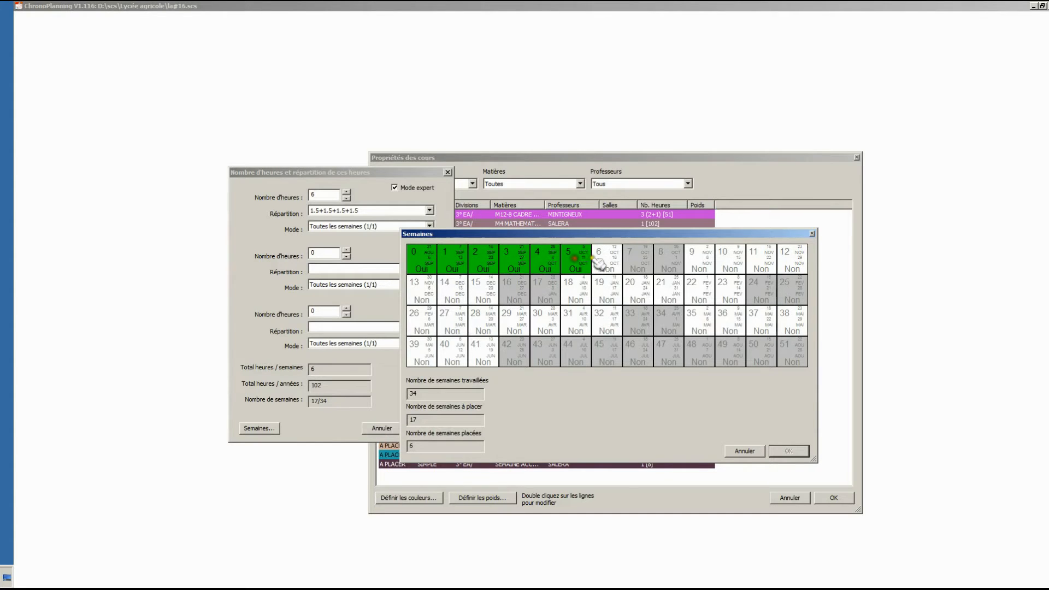
left_click(598, 256)
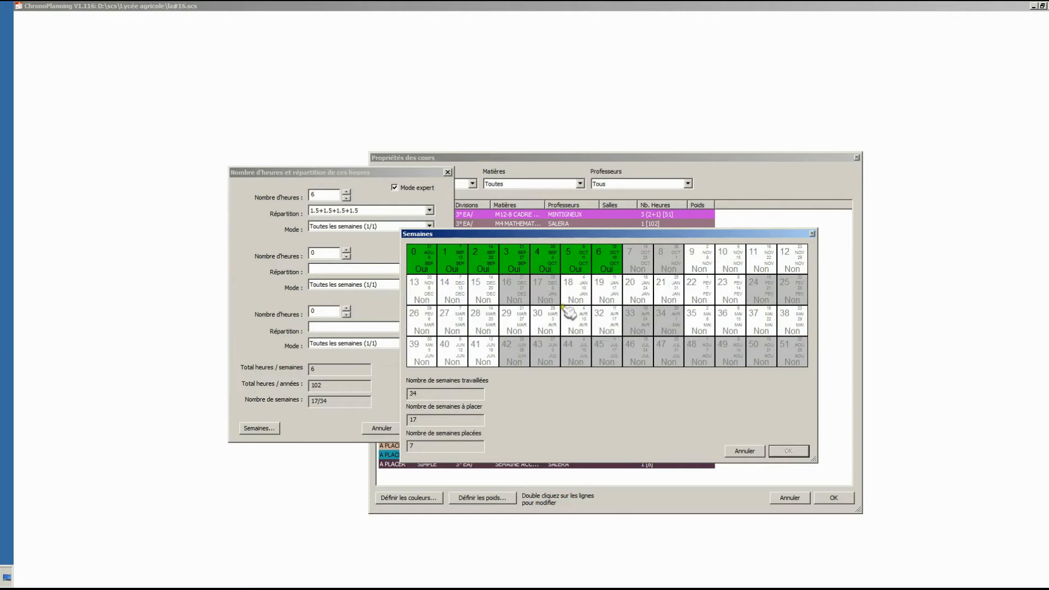
- Mark weeks 9 to 15 and 18 to 20 as taught (Oui) and validate the week selection
left_click(694, 256)
left_click(733, 258)
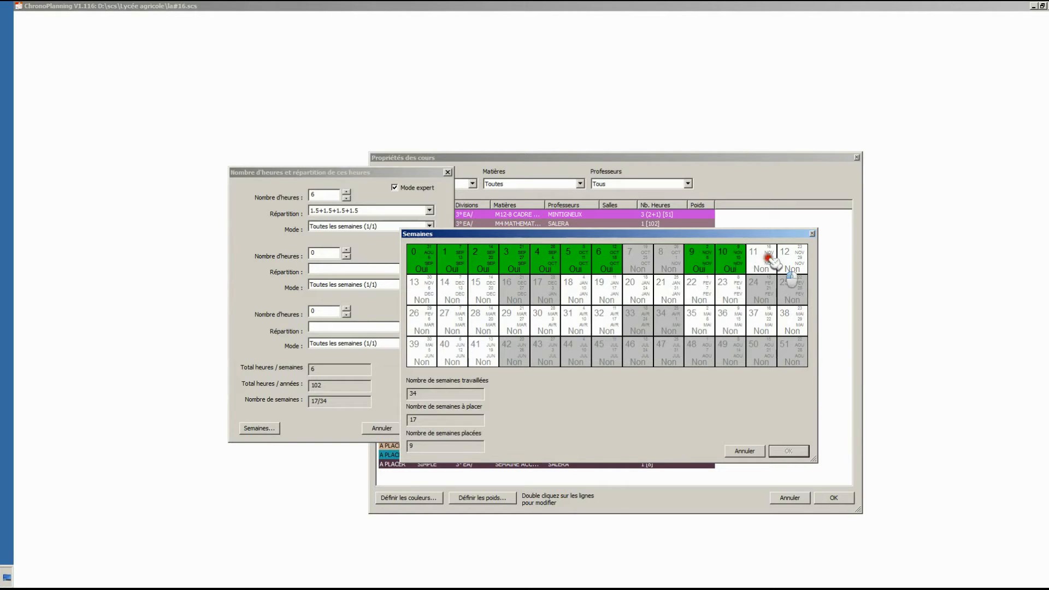
left_click(766, 257)
left_click(788, 262)
left_click(427, 291)
left_click(454, 289)
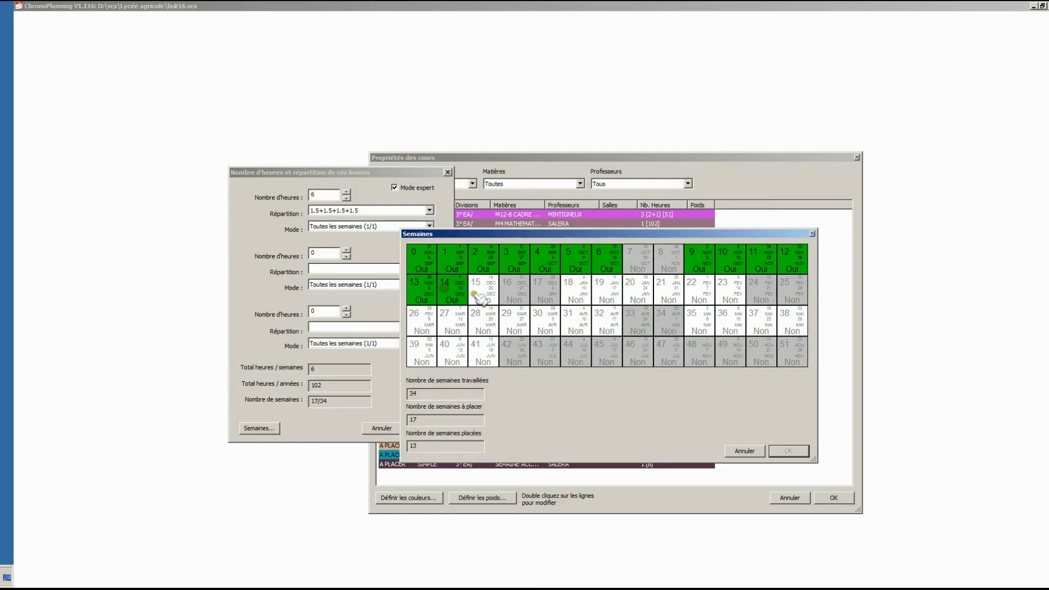
left_click(484, 294)
left_click(584, 297)
left_click(606, 289)
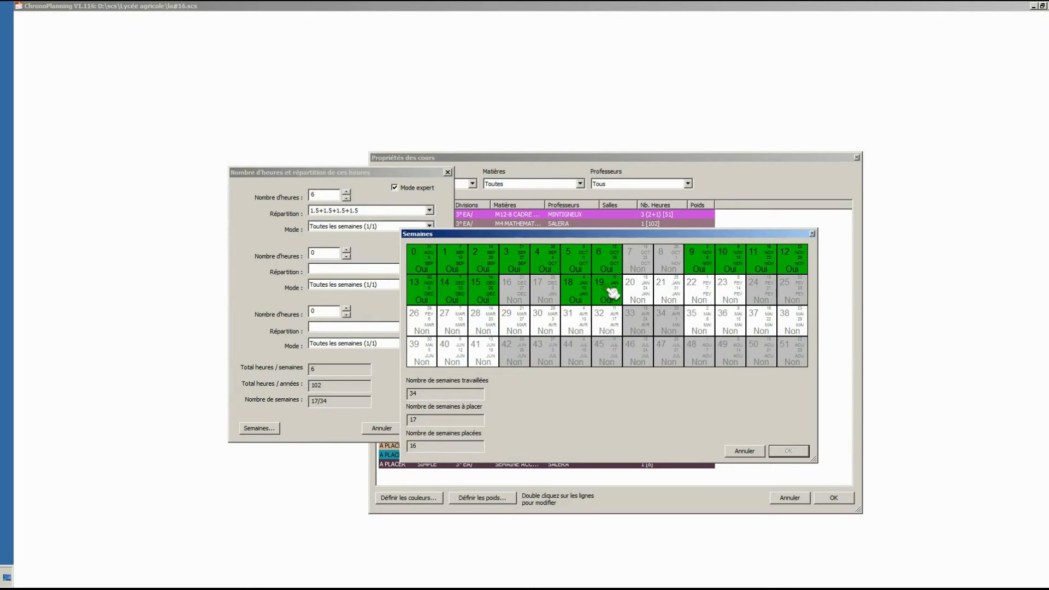
left_click(636, 292)
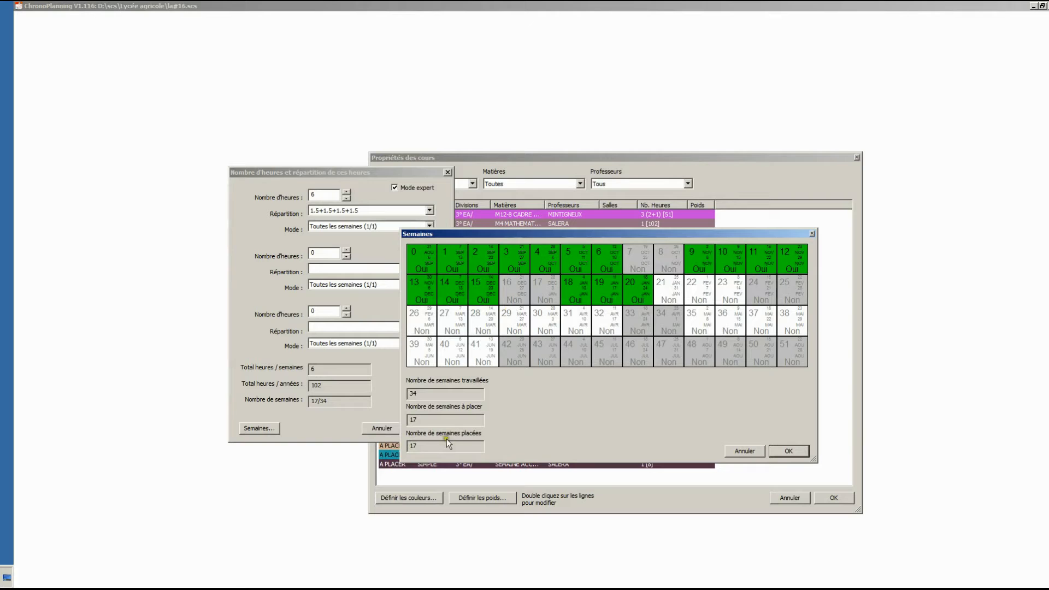
left_click(801, 452)
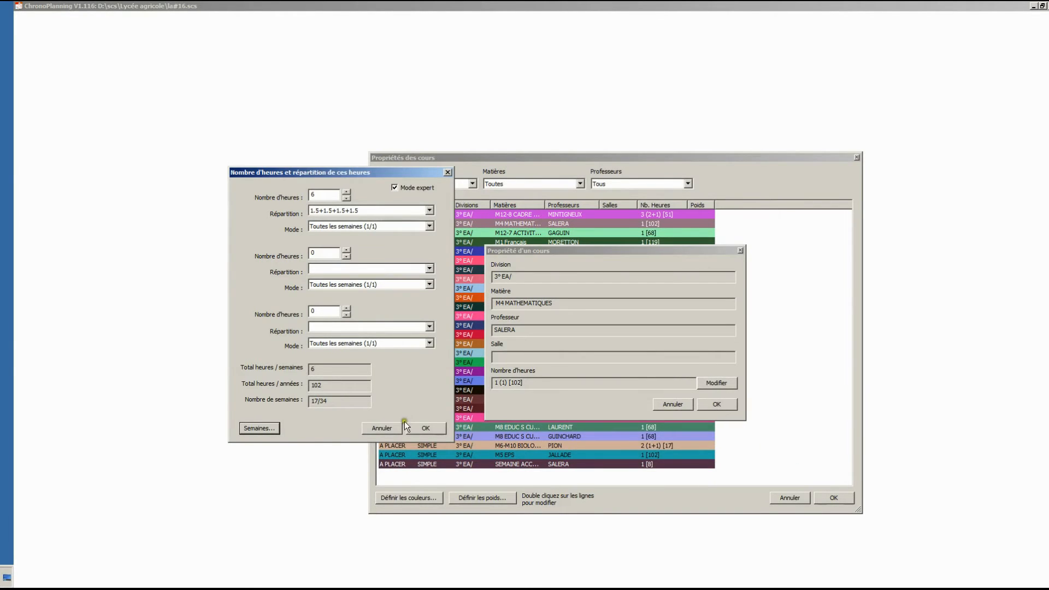
- Validate the mathematics course's new hours and widen the Nb. Heures column so its distribution is fully readable
left_click(424, 428)
left_click(717, 405)
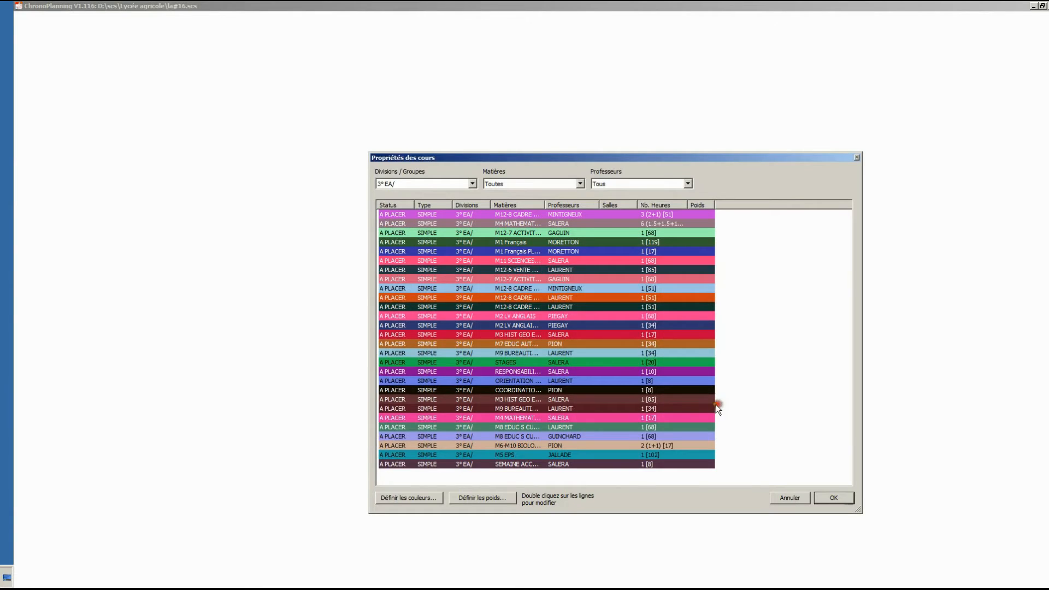
left_click_drag(714, 204, 746, 204)
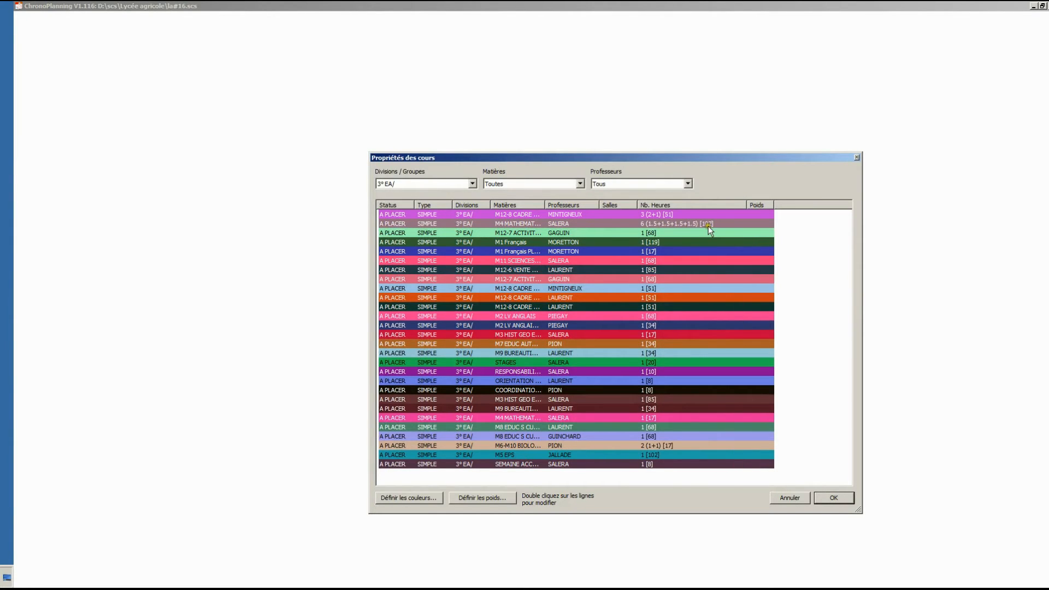
- Change the weekly distribution (Répartition) of the 102-hour M4 MATHEMATIQUES course to 3+1+1+1 and validate the course properties
double_click(392, 225)
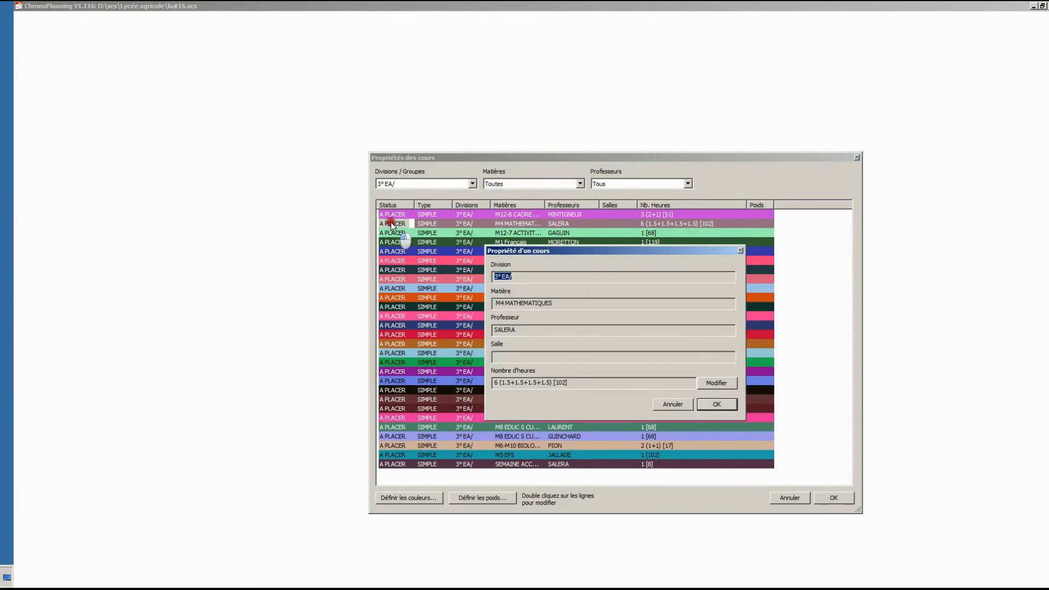
left_click(716, 383)
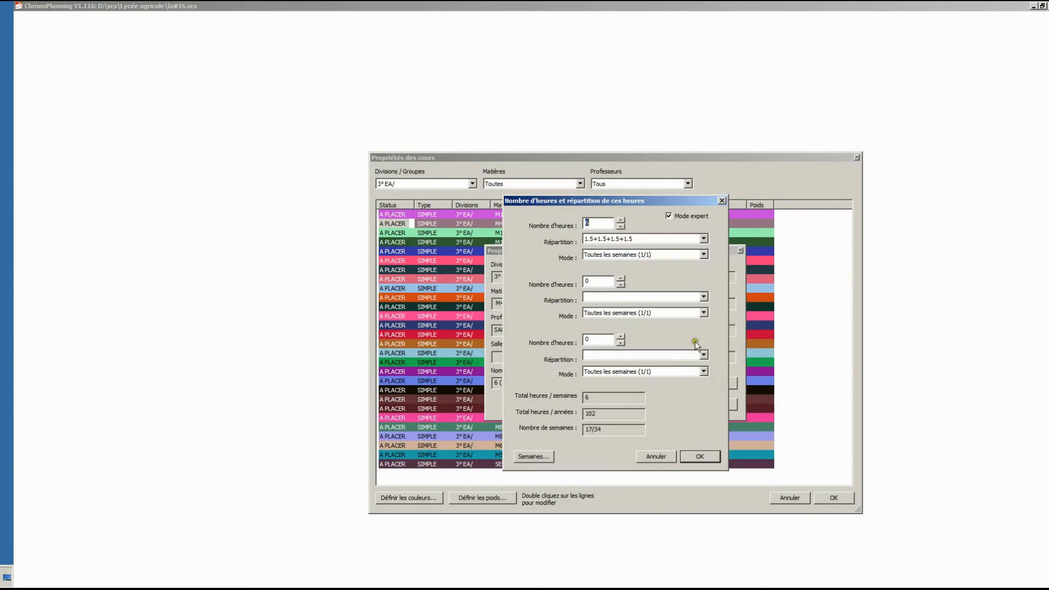
left_click(703, 241)
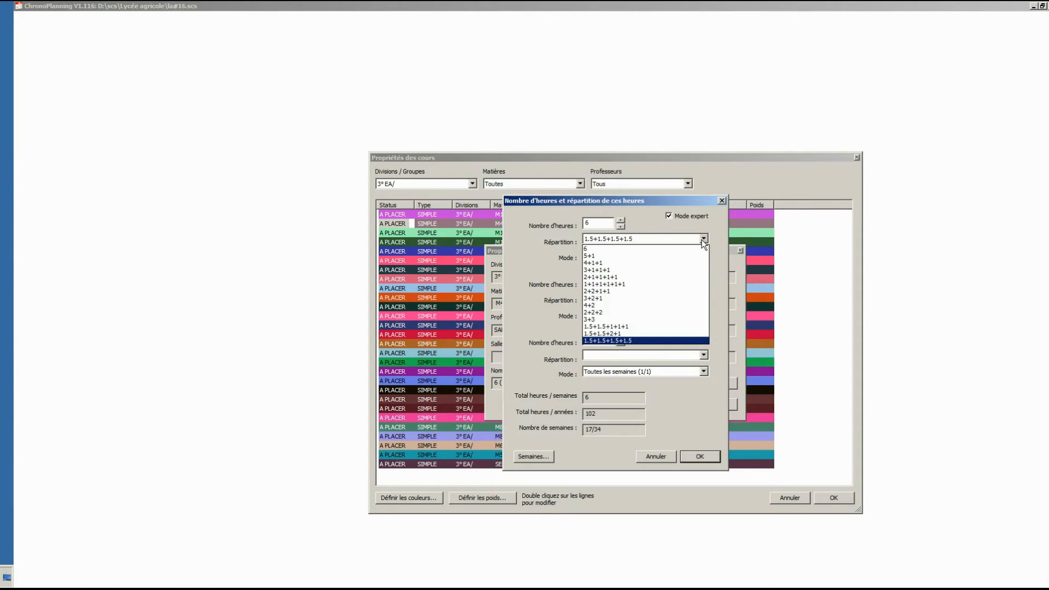
left_click(670, 268)
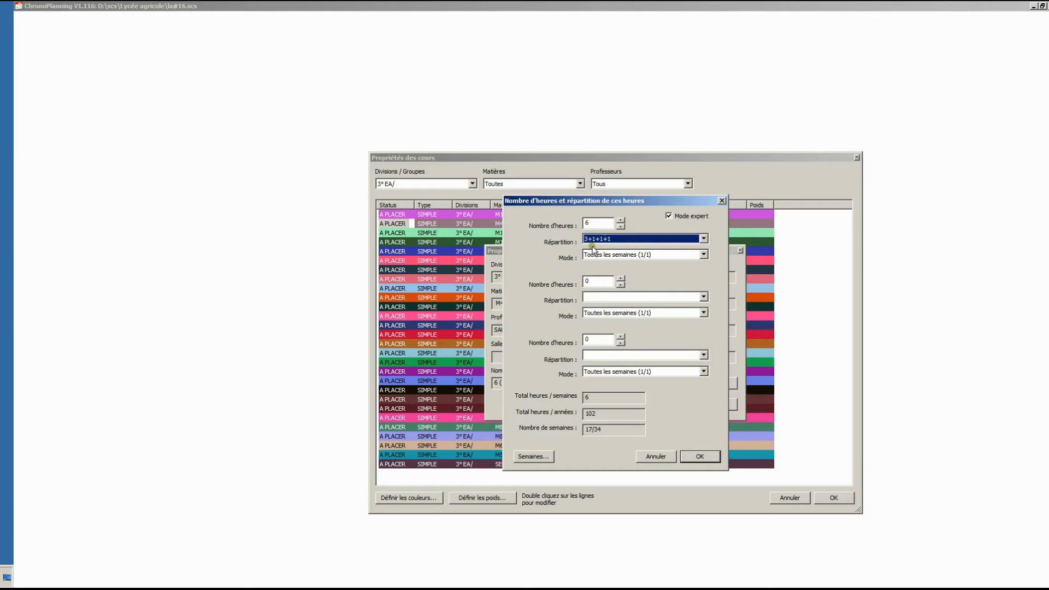
left_click(699, 456)
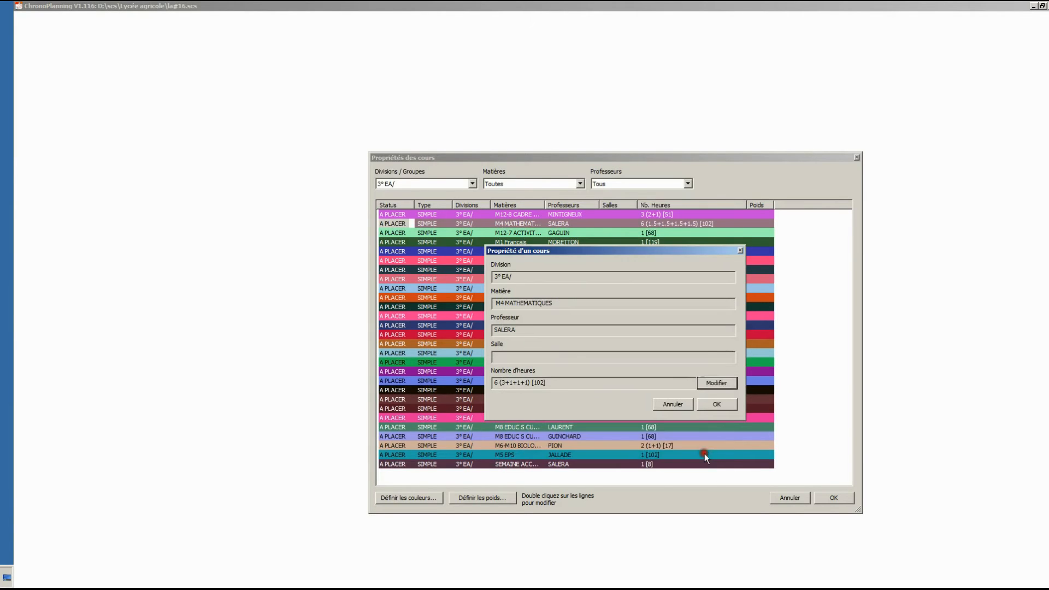
left_click(717, 404)
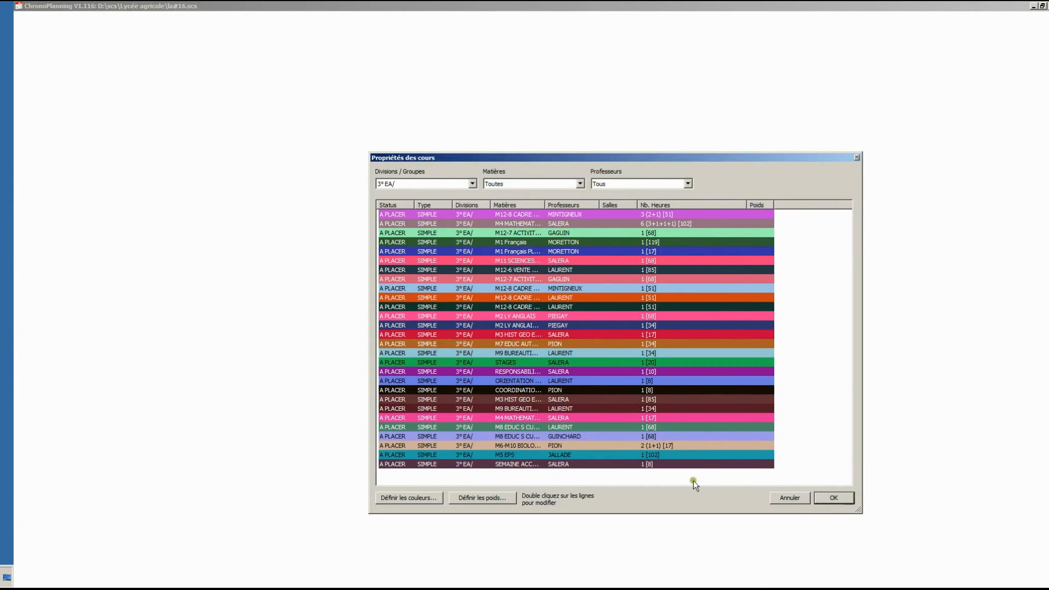